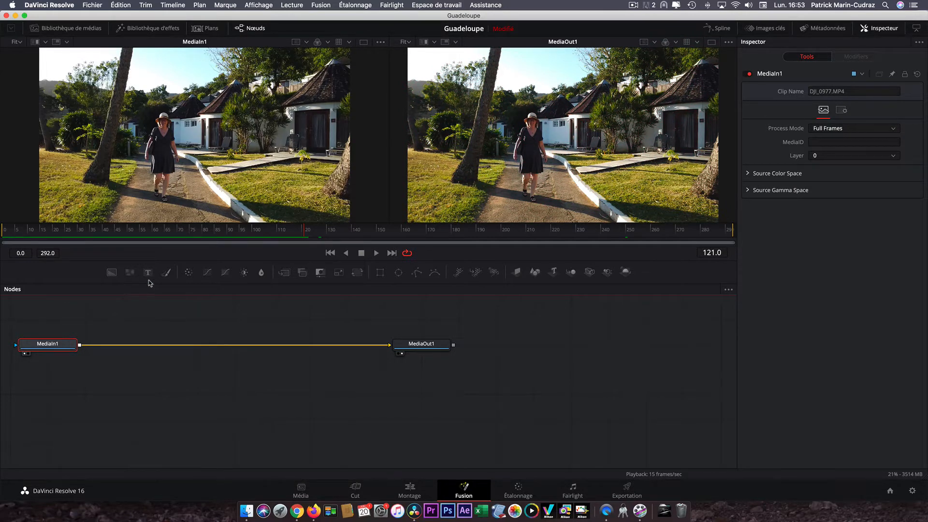
Step: Add a Text node, enter the woman's first name as its styled text, and preview the node in a viewer
{"action": "left_click_drag", "start_coordinate": [148, 273], "coordinate": [123, 323]}
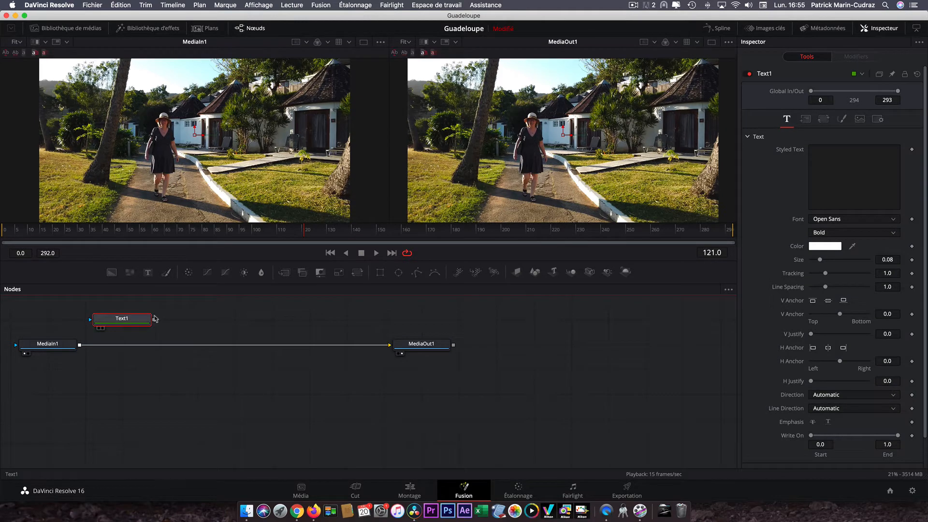
{"action": "left_click", "coordinate": [829, 155]}
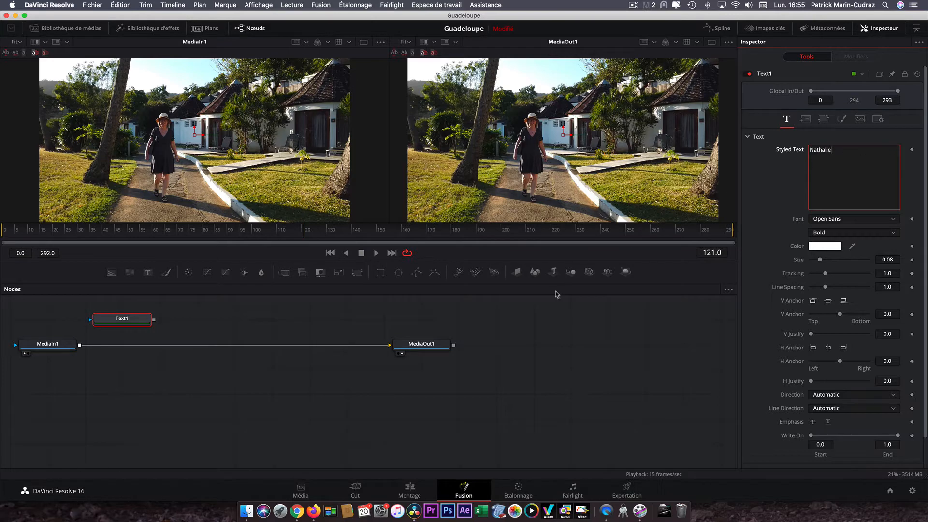
{"action": "left_click", "coordinate": [99, 328]}
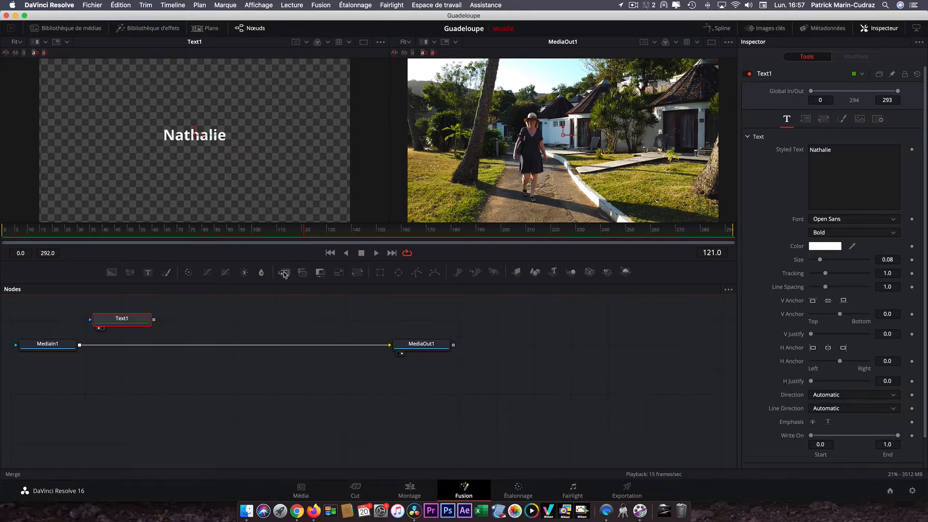
Step: Add a Merge node and rearrange the nodes so Text1 and Merge1 sit in a row above MediaIn1 and MediaOut1
{"action": "left_click_drag", "start_coordinate": [284, 276], "coordinate": [259, 326]}
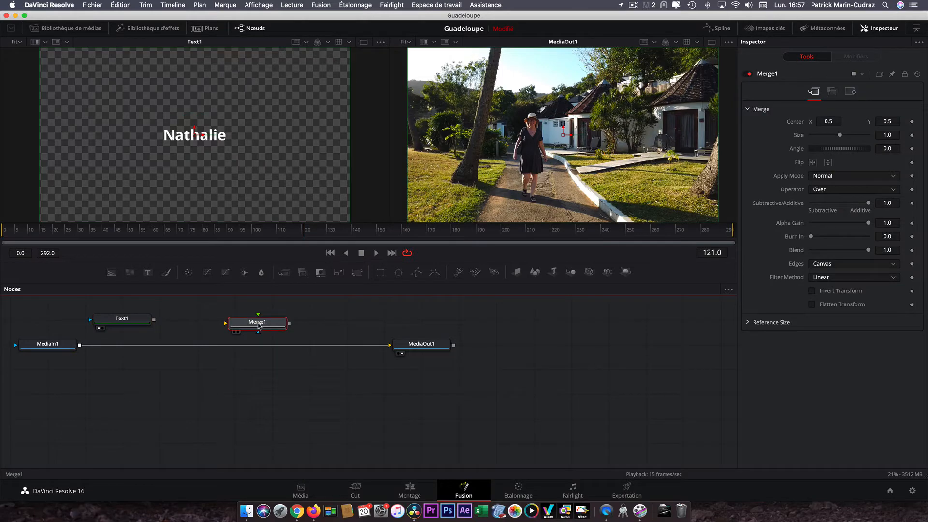
{"action": "left_click_drag", "start_coordinate": [22, 313], "coordinate": [457, 381]}
{"action": "left_click_drag", "start_coordinate": [439, 345], "coordinate": [456, 402]}
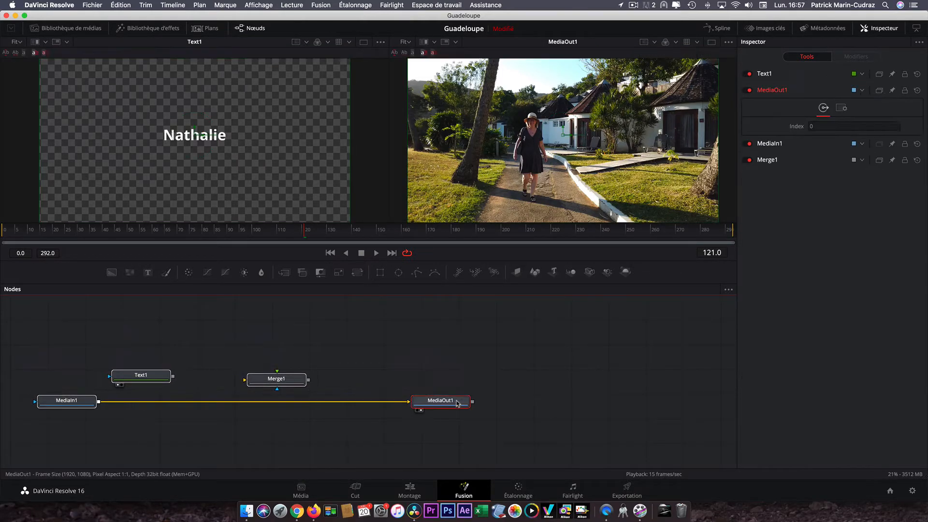
{"action": "left_click", "coordinate": [395, 350]}
{"action": "left_click_drag", "start_coordinate": [96, 363], "coordinate": [204, 353]}
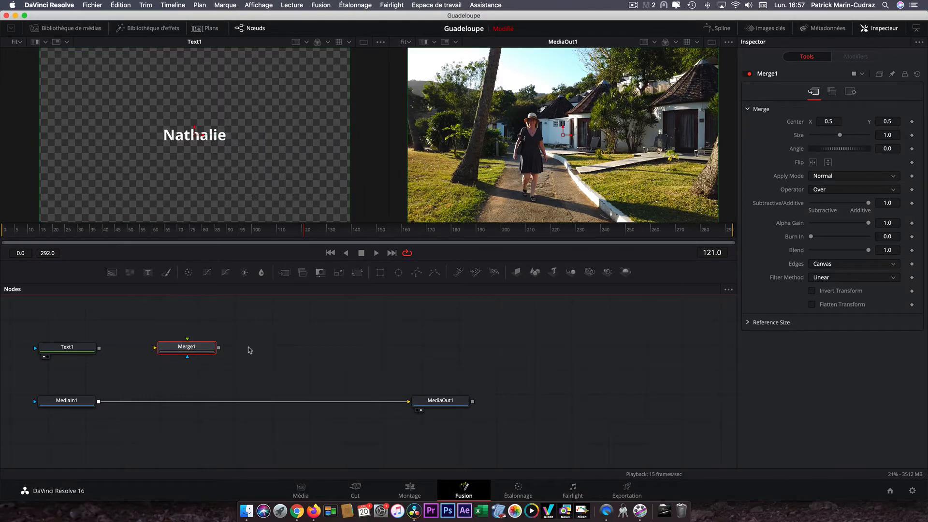
{"action": "mouse_move", "coordinate": [278, 284]}
{"action": "left_mouse_down"}
{"action": "mouse_move", "coordinate": [281, 225]}
{"action": "mouse_move", "coordinate": [281, 289]}
{"action": "left_mouse_up"}
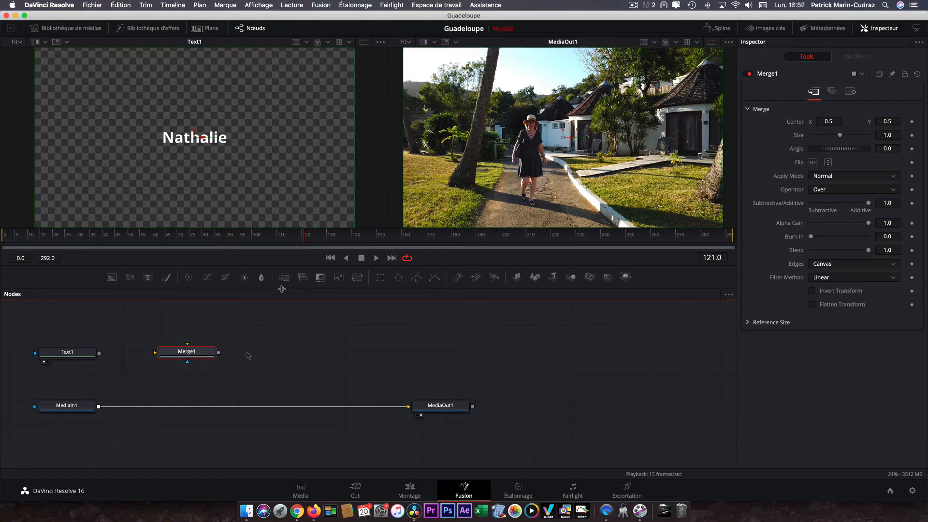
{"action": "left_click", "coordinate": [232, 344]}
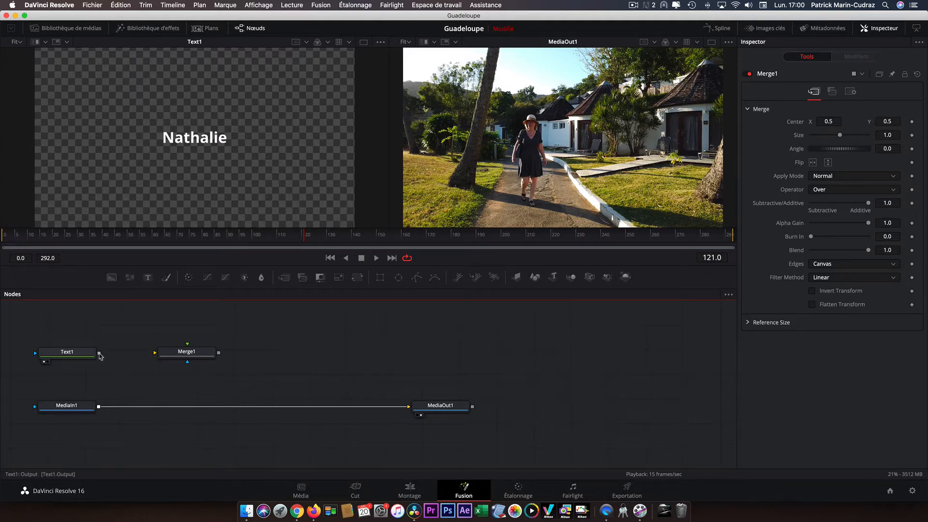
Step: Connect Text1 as foreground and MediaIn1 as background of Merge1, feed Merge1 into MediaOut1, and align the nodes with Text1 above Merge1
{"action": "left_click_drag", "start_coordinate": [99, 354], "coordinate": [188, 345]}
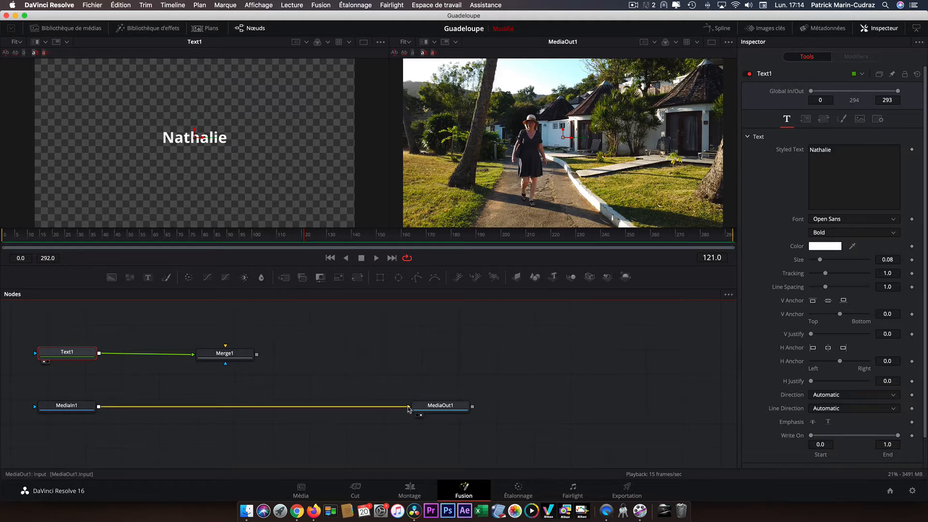
{"action": "left_click_drag", "start_coordinate": [408, 409], "coordinate": [225, 347]}
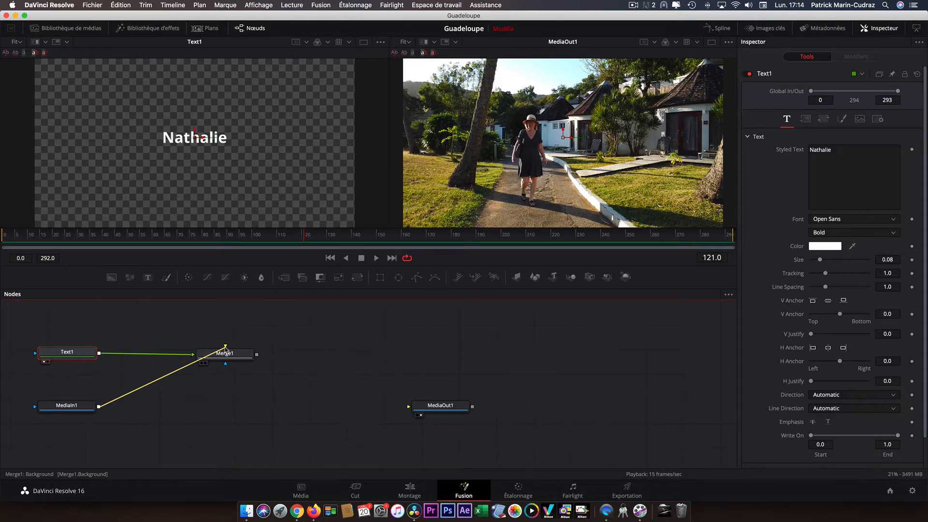
{"action": "left_click_drag", "start_coordinate": [225, 348], "coordinate": [408, 410]}
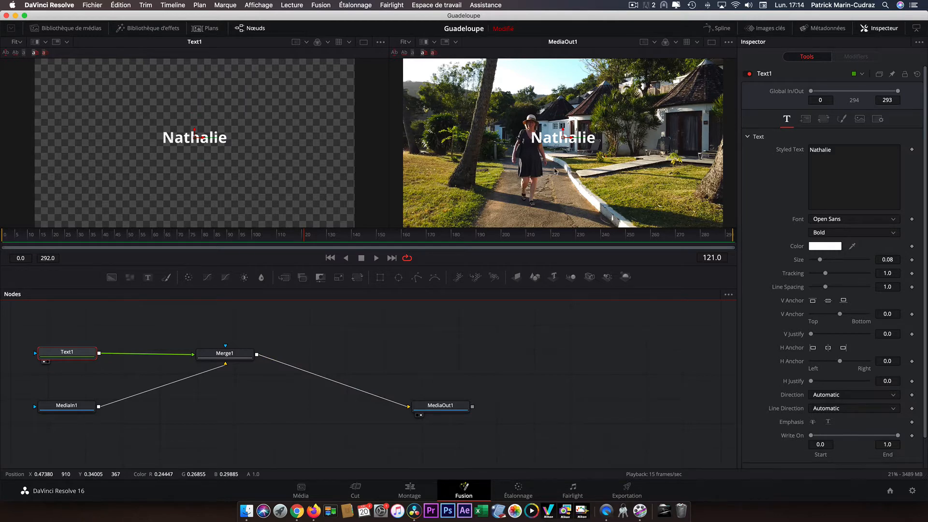
{"action": "left_click_drag", "start_coordinate": [245, 356], "coordinate": [242, 417]}
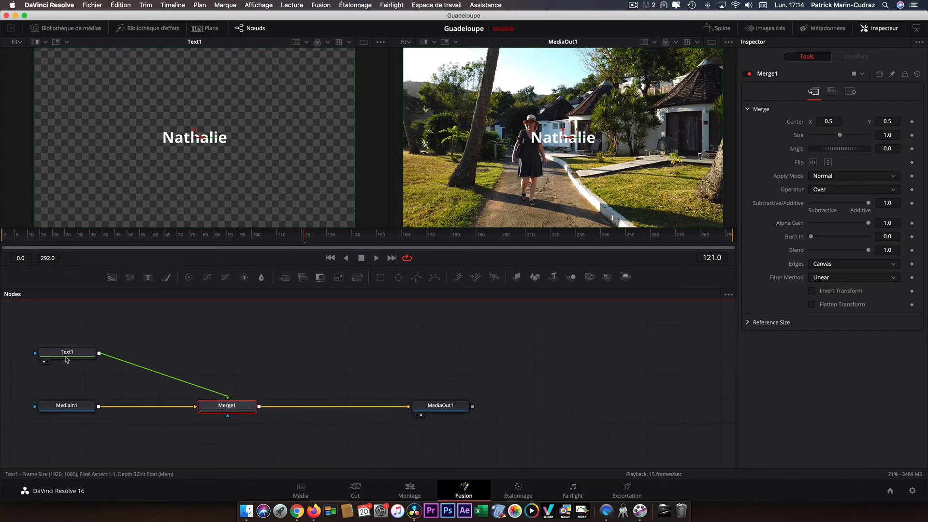
{"action": "left_click_drag", "start_coordinate": [66, 359], "coordinate": [227, 351]}
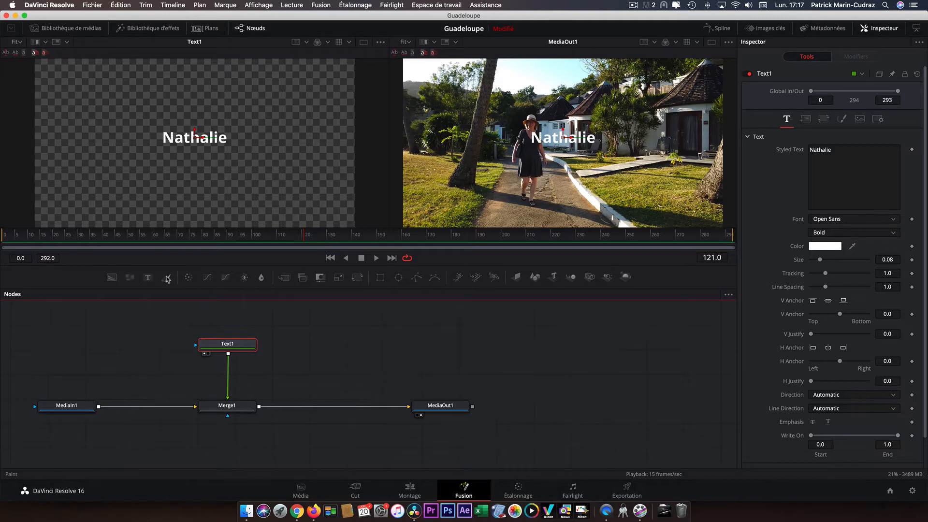
Step: Add a Paint node and a Background node, with Background1 connected to the Paint1 input
{"action": "left_click_drag", "start_coordinate": [166, 279], "coordinate": [375, 333]}
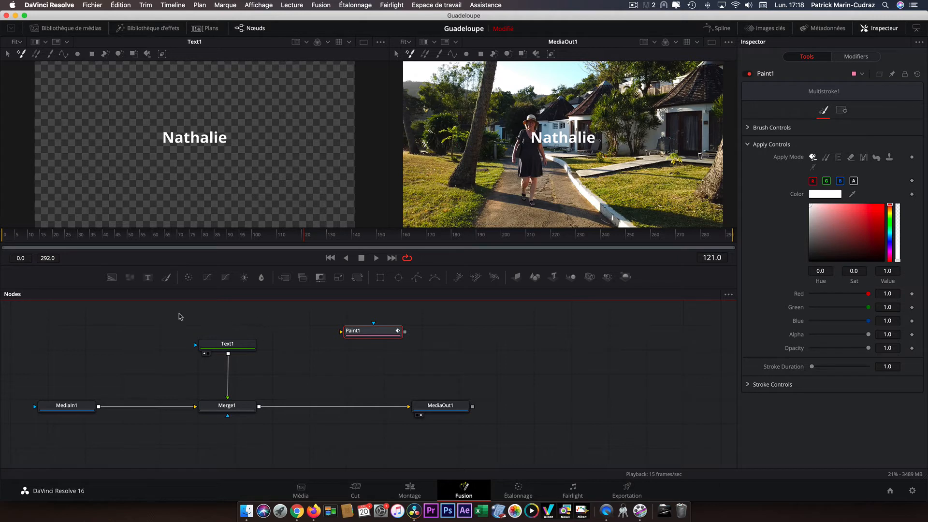
{"action": "mouse_move", "coordinate": [111, 279]}
{"action": "left_mouse_down"}
{"action": "mouse_move", "coordinate": [269, 317]}
{"action": "mouse_move", "coordinate": [300, 327]}
{"action": "mouse_move", "coordinate": [295, 335]}
{"action": "mouse_move", "coordinate": [342, 332]}
{"action": "left_mouse_up"}
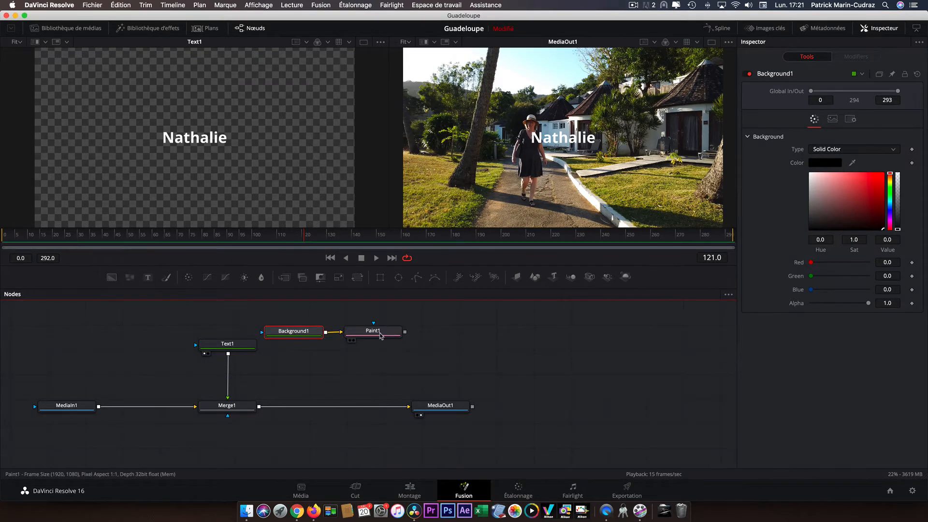
{"action": "left_click", "coordinate": [381, 335]}
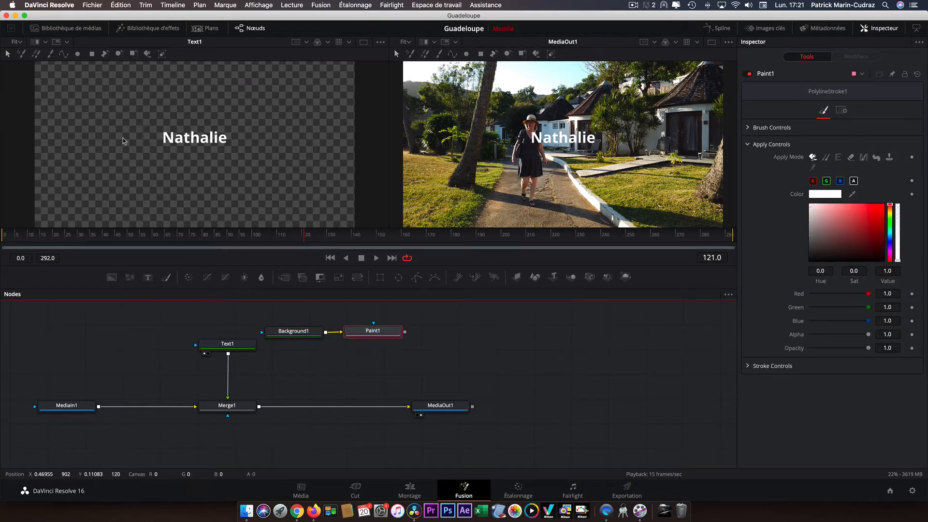
{"action": "left_click", "coordinate": [63, 55]}
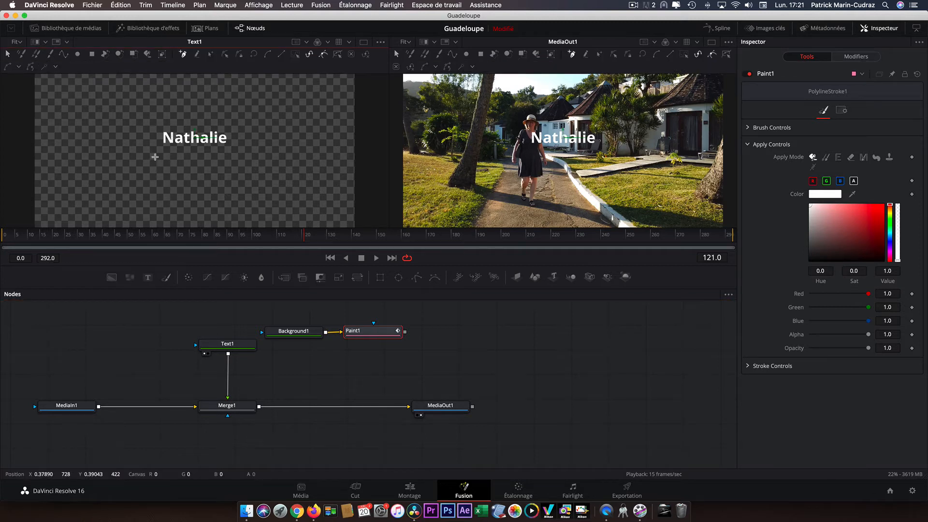
{"action": "left_click", "coordinate": [155, 156]}
{"action": "left_click", "coordinate": [235, 157]}
{"action": "left_click", "coordinate": [274, 178]}
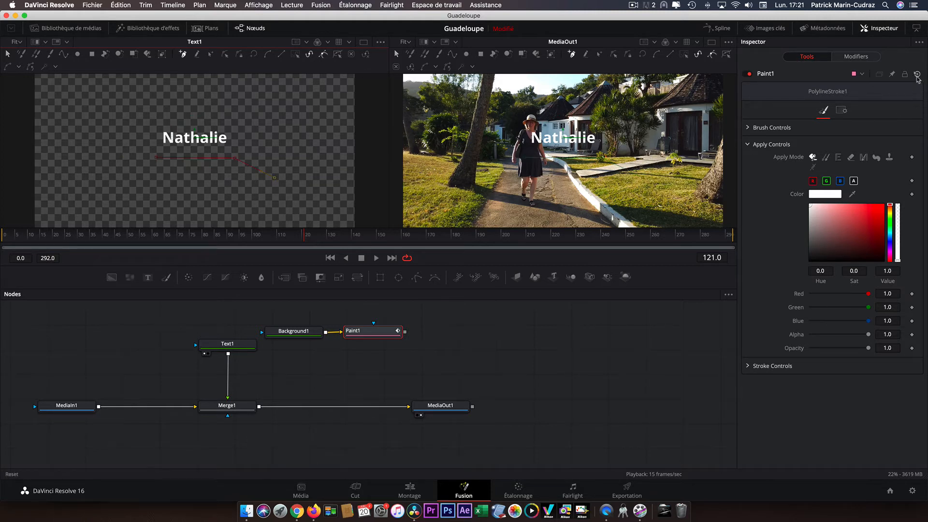
{"action": "left_click", "coordinate": [917, 75]}
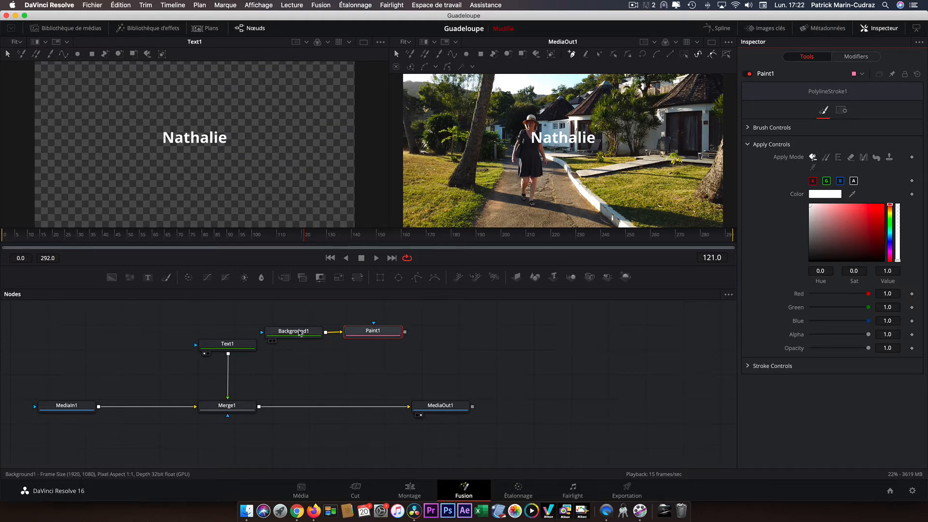
Step: Preview Background1, draw a roughly horizontal two-point polyline stroke with Paint1 across the middle of the frame, and preview Paint1
{"action": "left_click", "coordinate": [299, 334]}
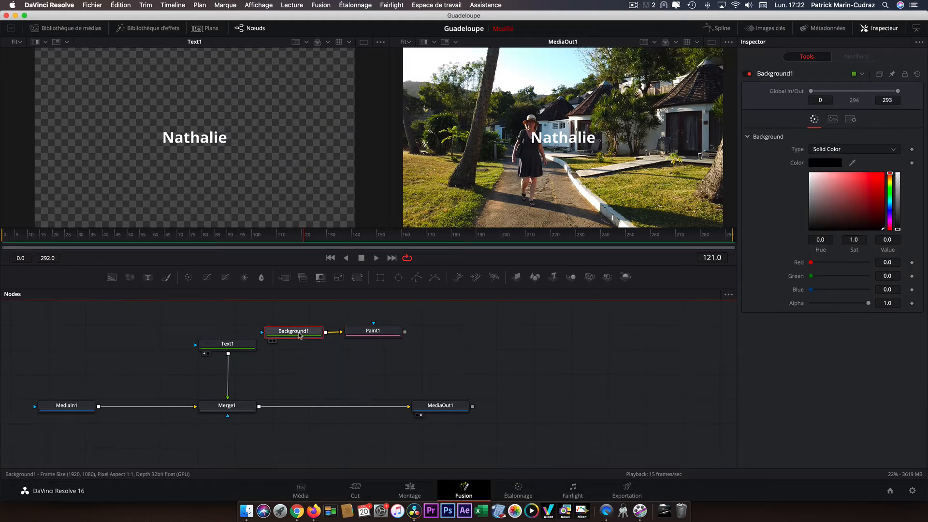
{"action": "left_click", "coordinate": [271, 341]}
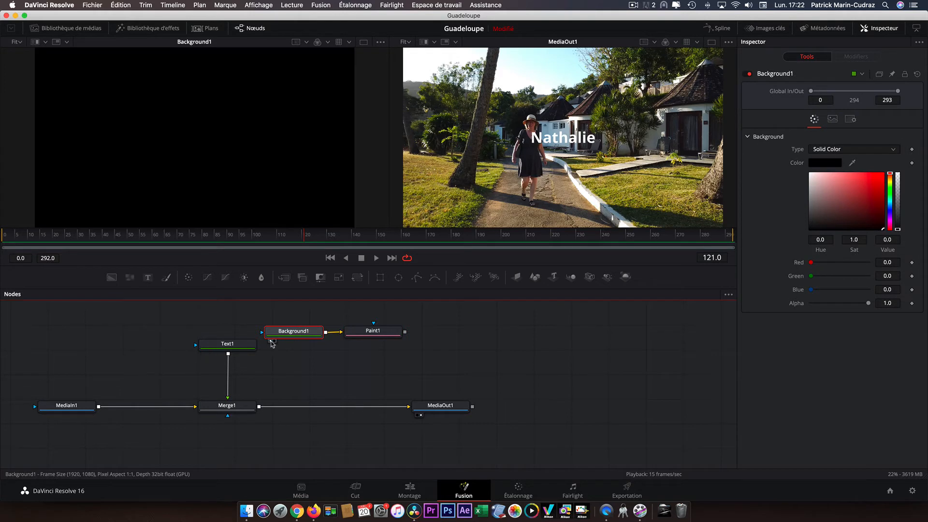
{"action": "left_click", "coordinate": [381, 334]}
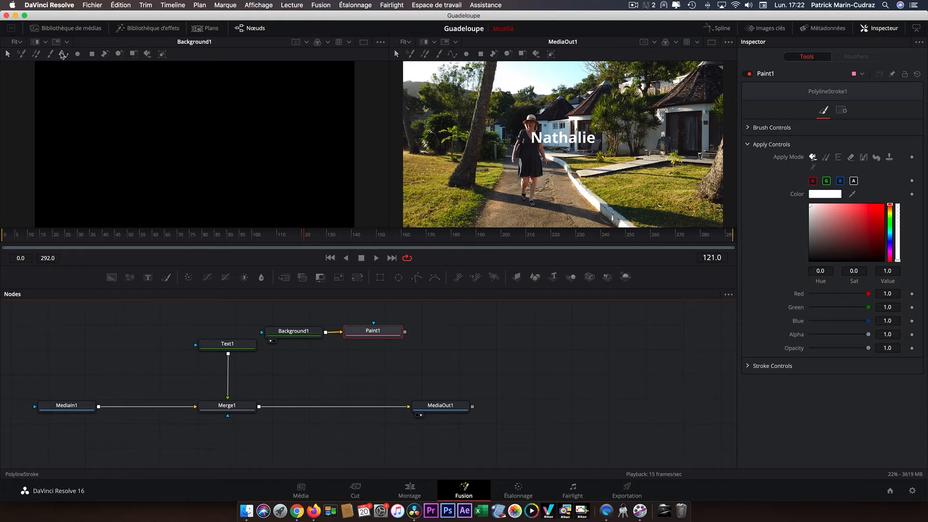
{"action": "left_click", "coordinate": [124, 123]}
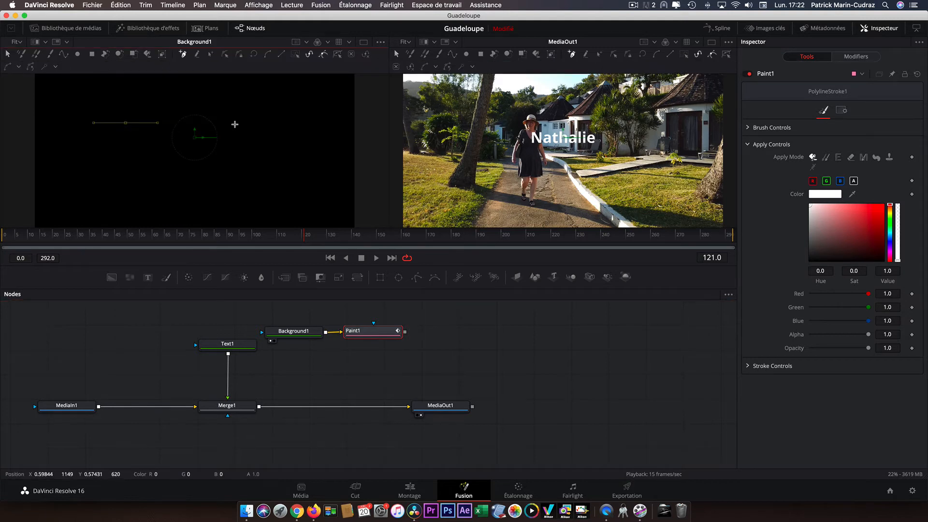
{"action": "left_click", "coordinate": [235, 124]}
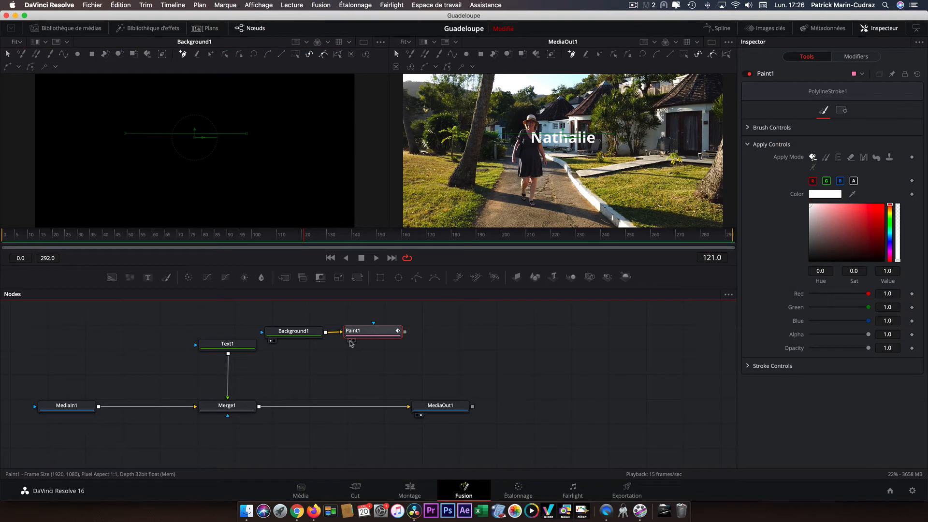
{"action": "left_click", "coordinate": [351, 341]}
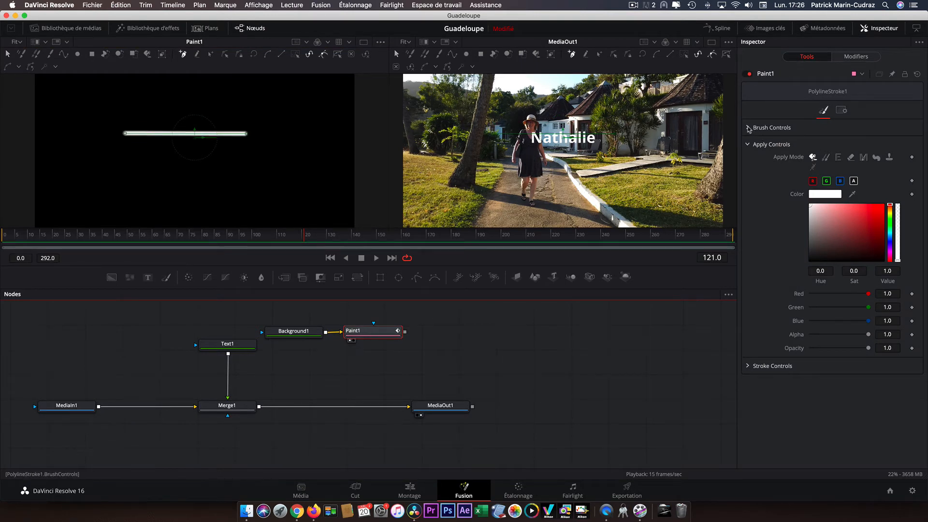
Step: Give the Paint1 stroke the hard circular brush shape and reduce its brush size to 0.0031
{"action": "left_click", "coordinate": [748, 128]}
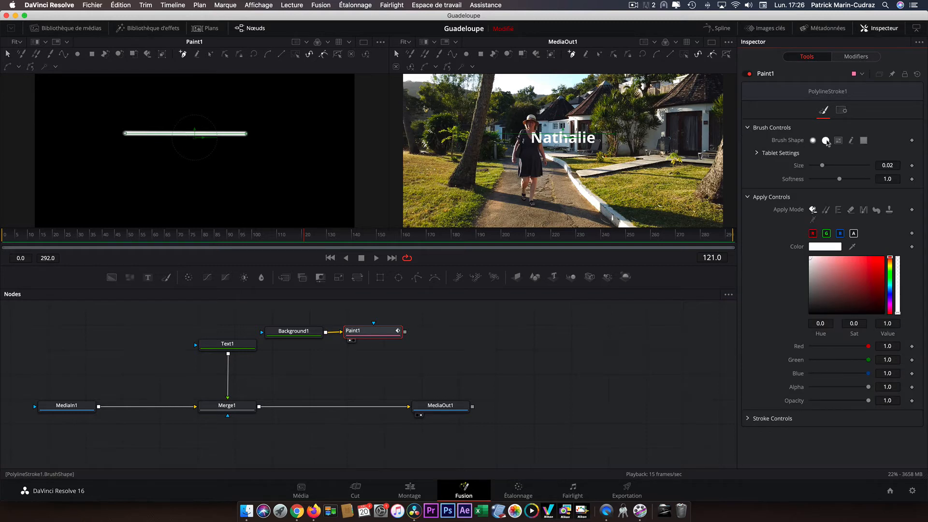
{"action": "left_click", "coordinate": [826, 140]}
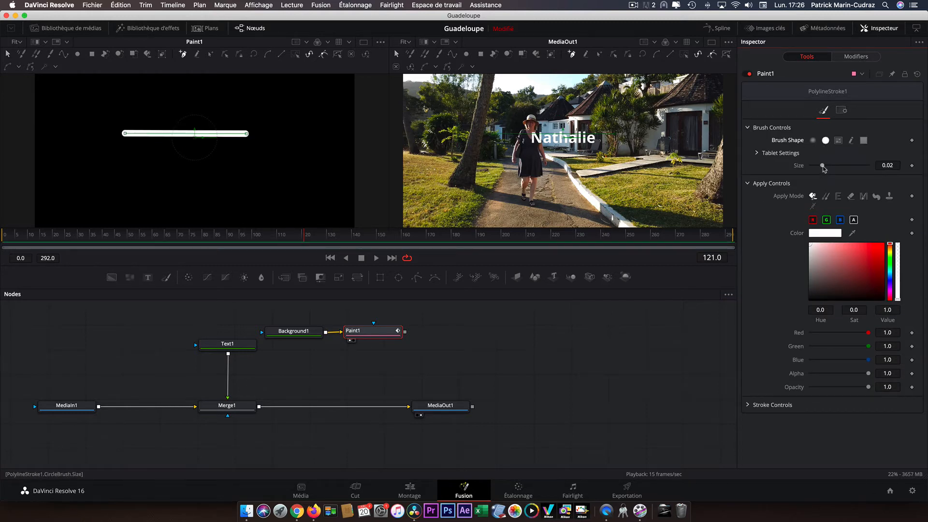
{"action": "left_click_drag", "start_coordinate": [823, 167], "coordinate": [815, 168]}
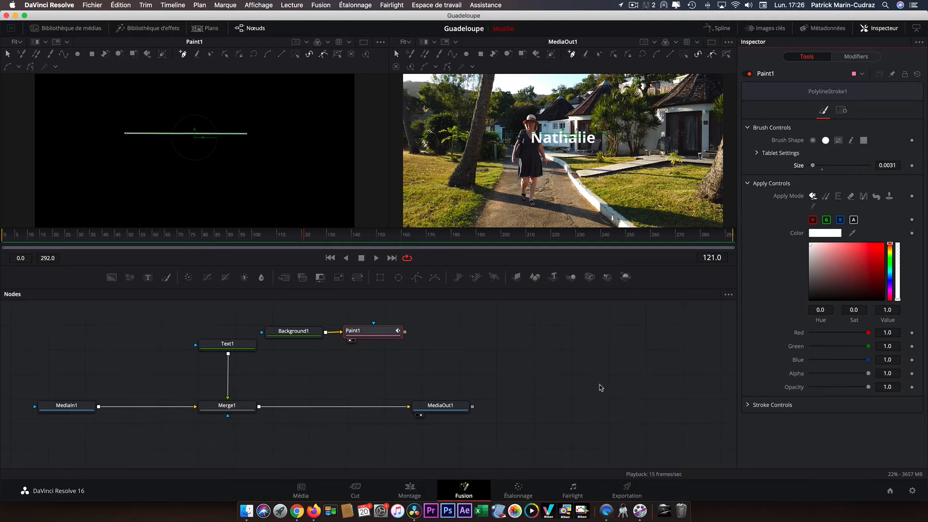
Step: Make the Background1 color fully transparent, and preview Text1 in the viewer
{"action": "left_click", "coordinate": [292, 334]}
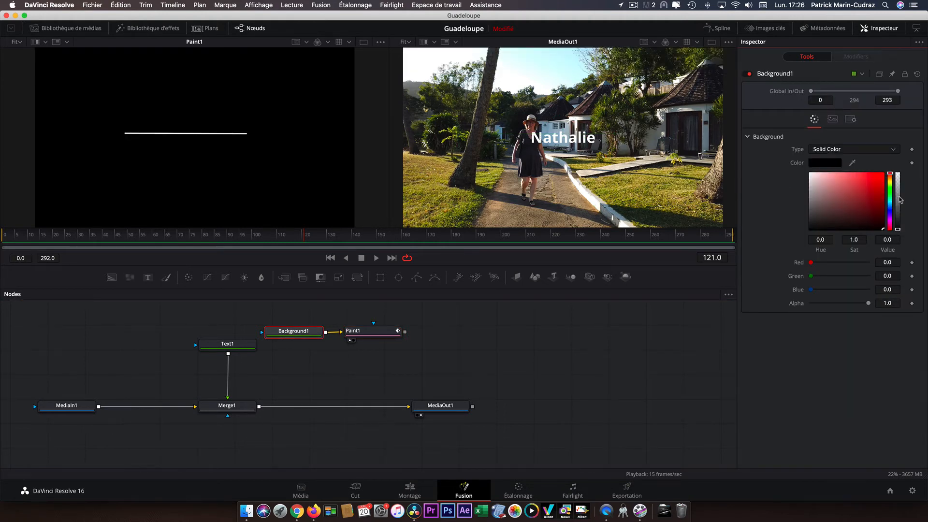
{"action": "left_click_drag", "start_coordinate": [900, 232], "coordinate": [898, 171]}
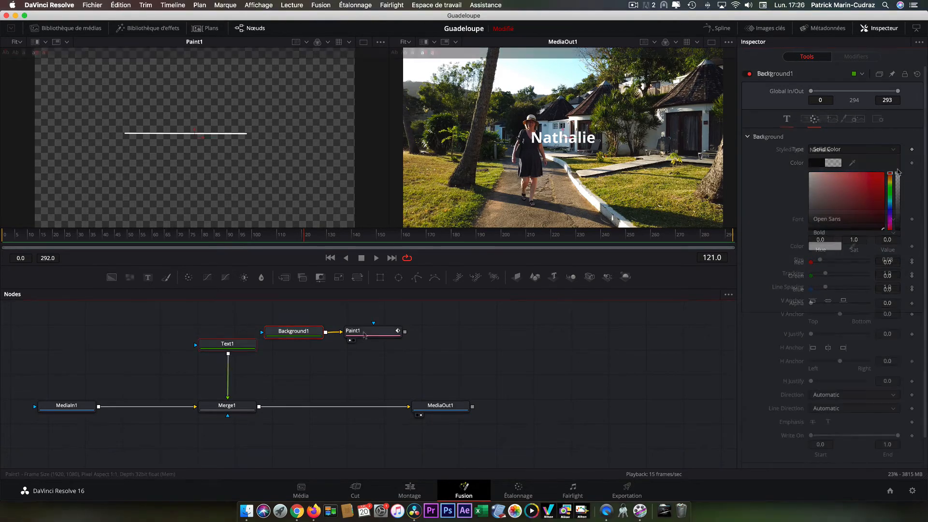
{"action": "left_click", "coordinate": [203, 344]}
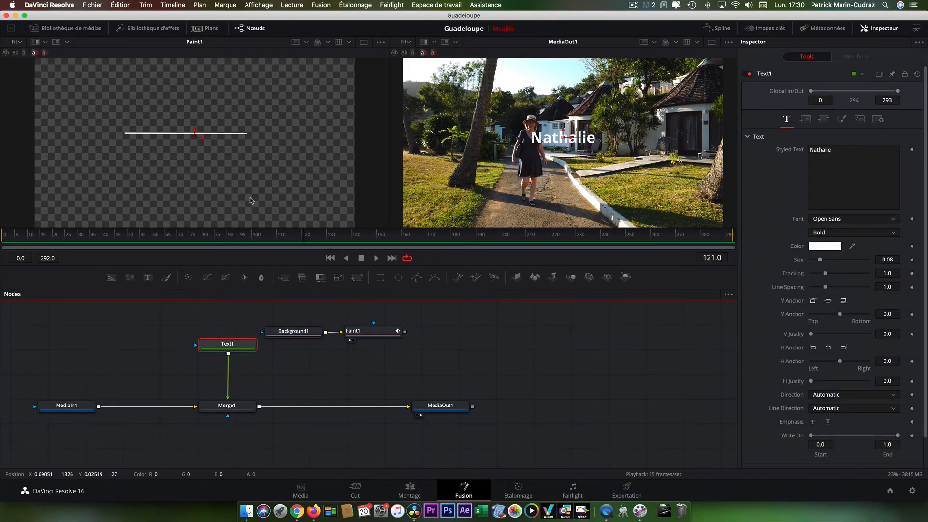
{"action": "left_click", "coordinate": [205, 353]}
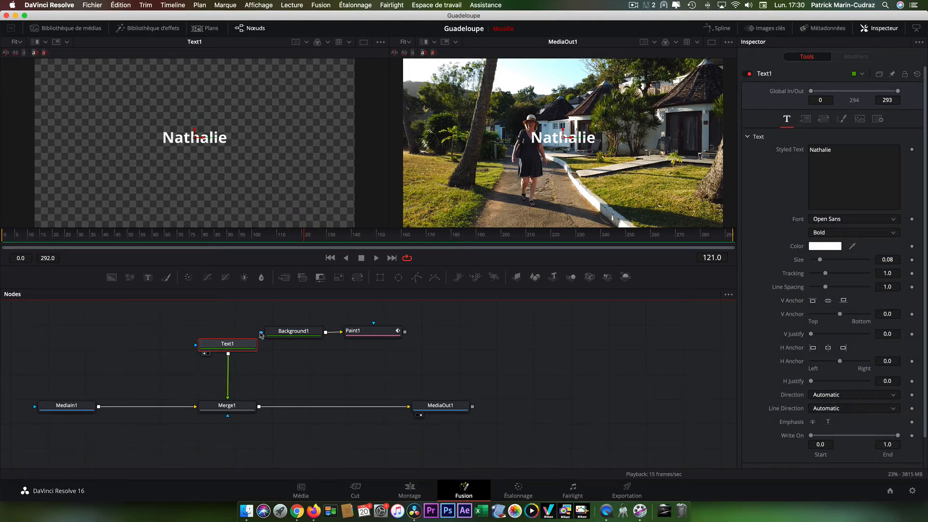
Step: Move Background1 and Paint1 above MediaOut1, add a second Merge node beside them, and connect Paint1 to its background input
{"action": "mouse_move", "coordinate": [275, 315]}
{"action": "left_mouse_down"}
{"action": "mouse_move", "coordinate": [348, 356]}
{"action": "mouse_move", "coordinate": [402, 357]}
{"action": "mouse_move", "coordinate": [448, 332]}
{"action": "left_mouse_up"}
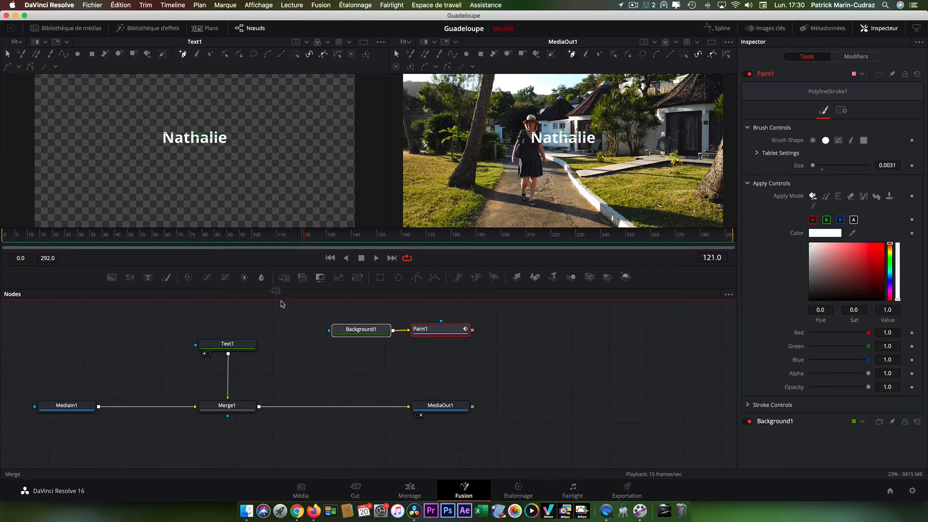
{"action": "mouse_move", "coordinate": [283, 304]}
{"action": "left_mouse_down"}
{"action": "mouse_move", "coordinate": [302, 332]}
{"action": "mouse_move", "coordinate": [548, 332]}
{"action": "left_mouse_up"}
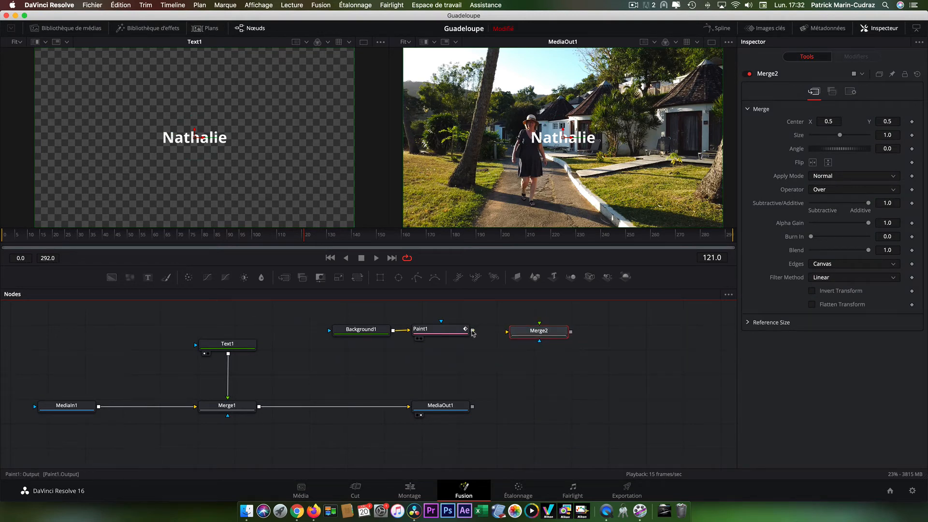
{"action": "left_click_drag", "start_coordinate": [472, 331], "coordinate": [507, 333]}
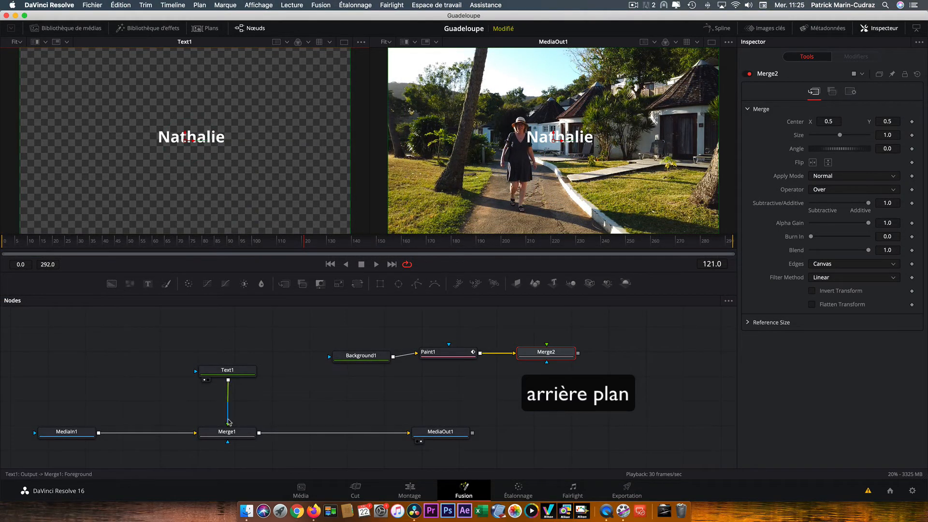
Step: Disconnect Text1 from Merge1, place it on the far side of Merge2 from Paint1, and connect it to Merge2's foreground input
{"action": "left_click_drag", "start_coordinate": [228, 413], "coordinate": [251, 403]}
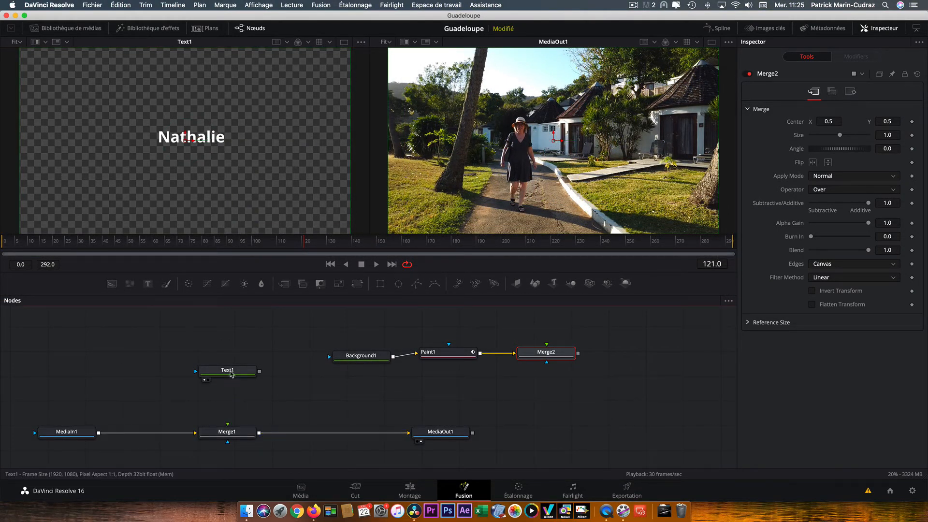
{"action": "left_click_drag", "start_coordinate": [230, 370], "coordinate": [650, 353]}
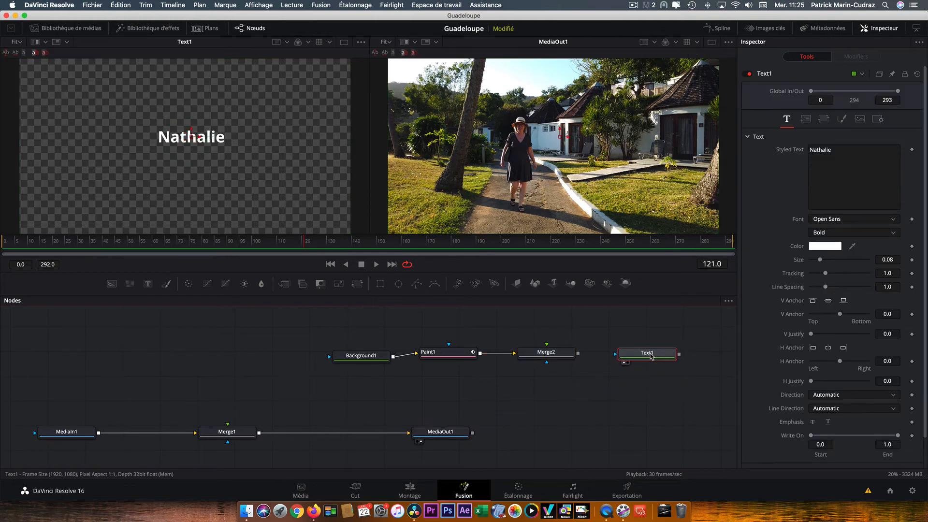
{"action": "left_click_drag", "start_coordinate": [632, 330], "coordinate": [548, 346]}
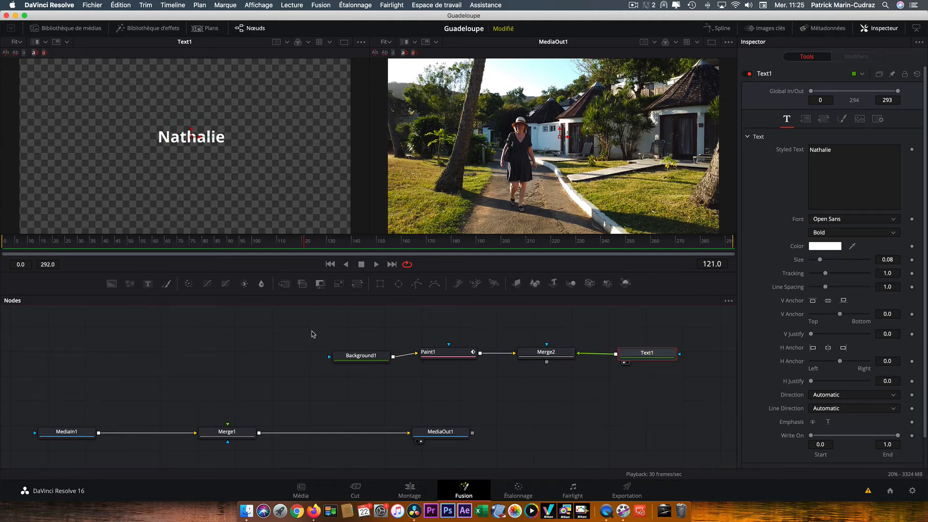
Step: Move the Background1, Paint1, Merge2 and Text1 nodes together above Merge1, and connect Merge2's output to Merge1's foreground input
{"action": "mouse_move", "coordinate": [311, 331]}
{"action": "left_mouse_down"}
{"action": "mouse_move", "coordinate": [393, 387]}
{"action": "mouse_move", "coordinate": [670, 381]}
{"action": "left_mouse_up"}
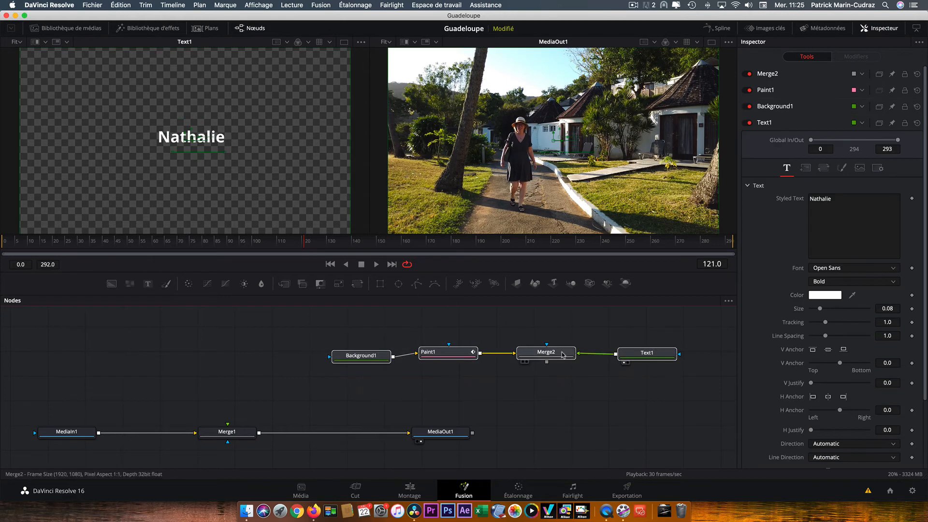
{"action": "mouse_move", "coordinate": [559, 354]}
{"action": "left_mouse_down"}
{"action": "mouse_move", "coordinate": [396, 340]}
{"action": "mouse_move", "coordinate": [232, 362]}
{"action": "mouse_move", "coordinate": [227, 425]}
{"action": "left_mouse_up"}
{"action": "left_click", "coordinate": [232, 362]}
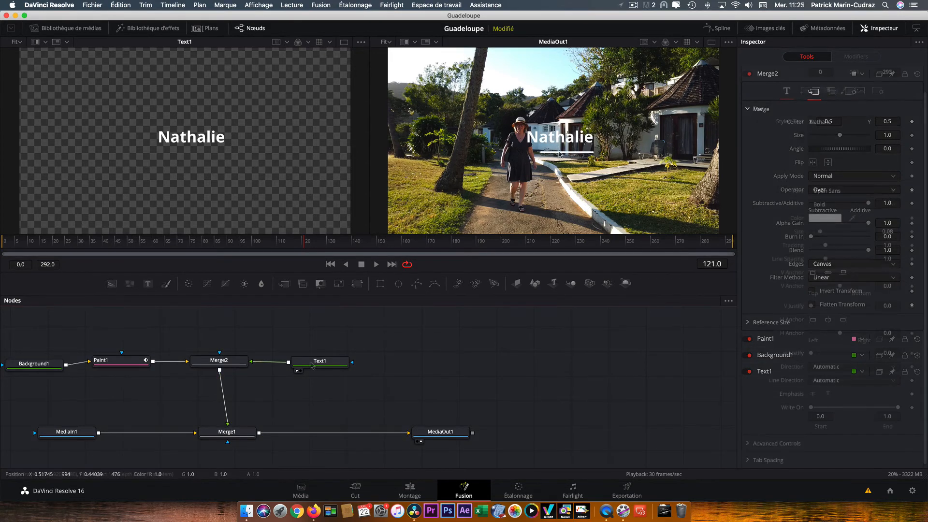
Step: Move the Text1 label slightly right and down to sit just above the painted line, and extend the Paint1 stroke to underline the whole word
{"action": "left_click", "coordinate": [311, 363]}
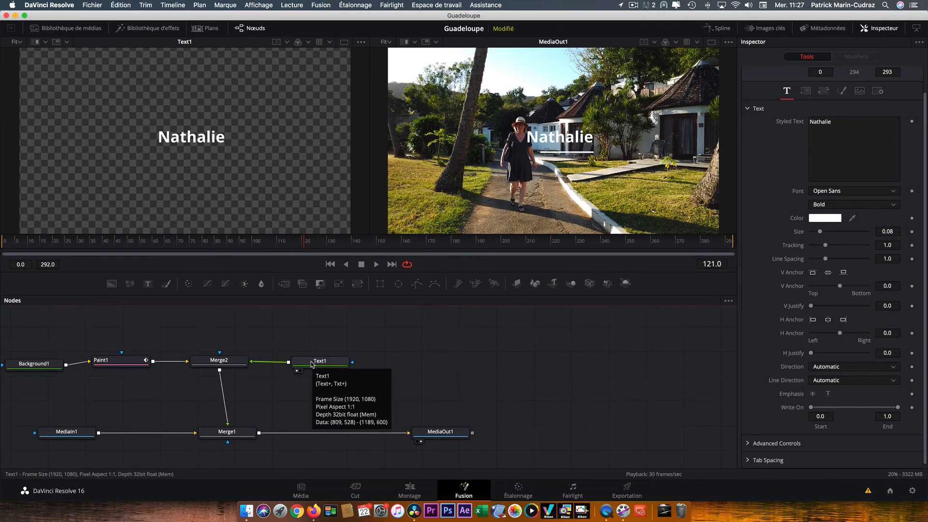
{"action": "left_click", "coordinate": [312, 363]}
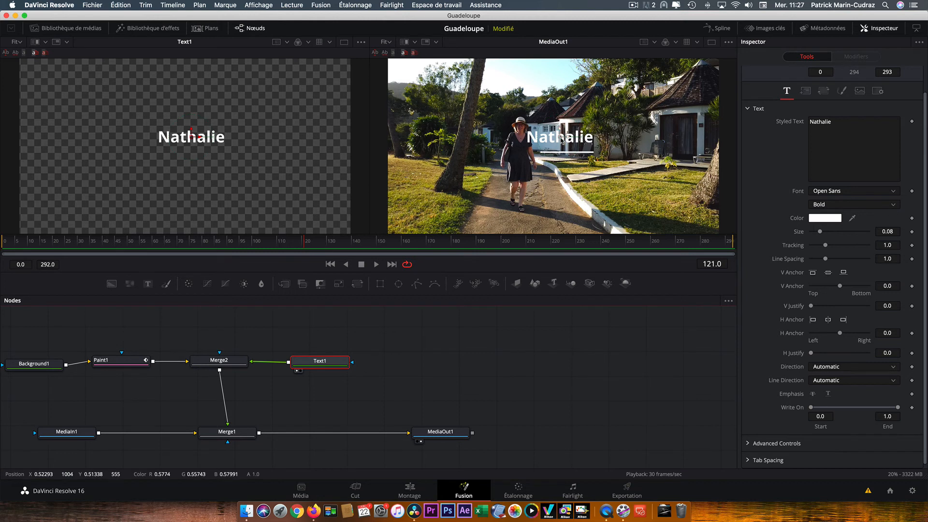
{"action": "left_click_drag", "start_coordinate": [560, 137], "coordinate": [576, 146]}
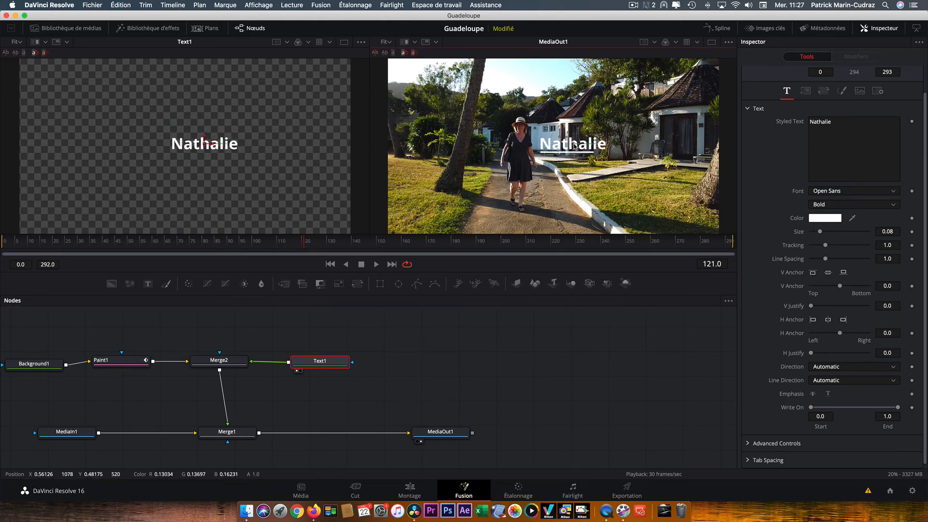
{"action": "left_click", "coordinate": [118, 363]}
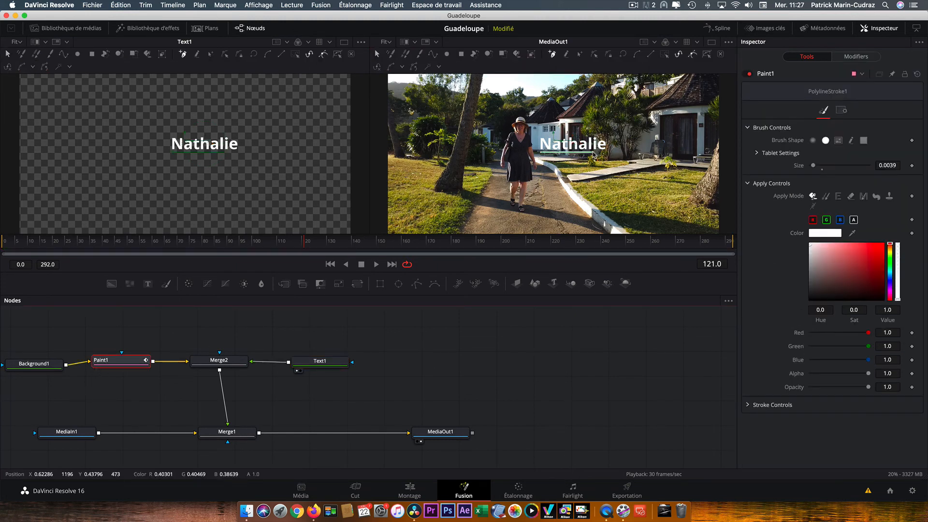
{"action": "left_click_drag", "start_coordinate": [592, 152], "coordinate": [603, 151]}
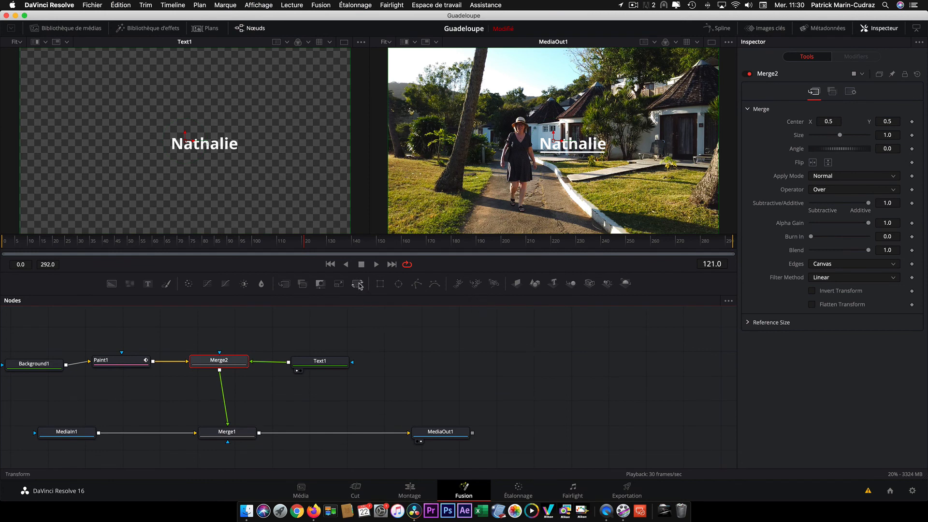
Step: Insert a Transform node between Merge2 and Merge1, and move the underlined title up to a center of about X 0.505, Y 0.695
{"action": "left_click_drag", "start_coordinate": [360, 286], "coordinate": [223, 397]}
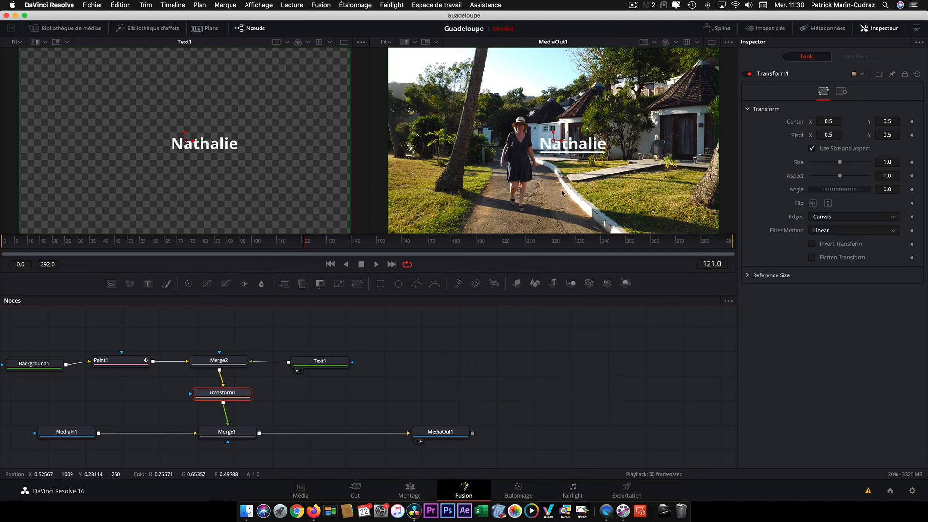
{"action": "left_click_drag", "start_coordinate": [554, 141], "coordinate": [556, 105]}
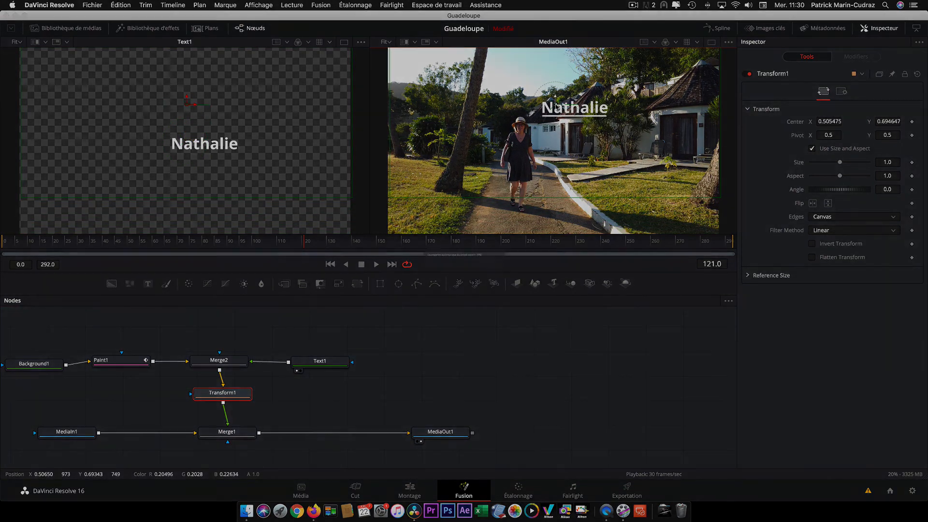